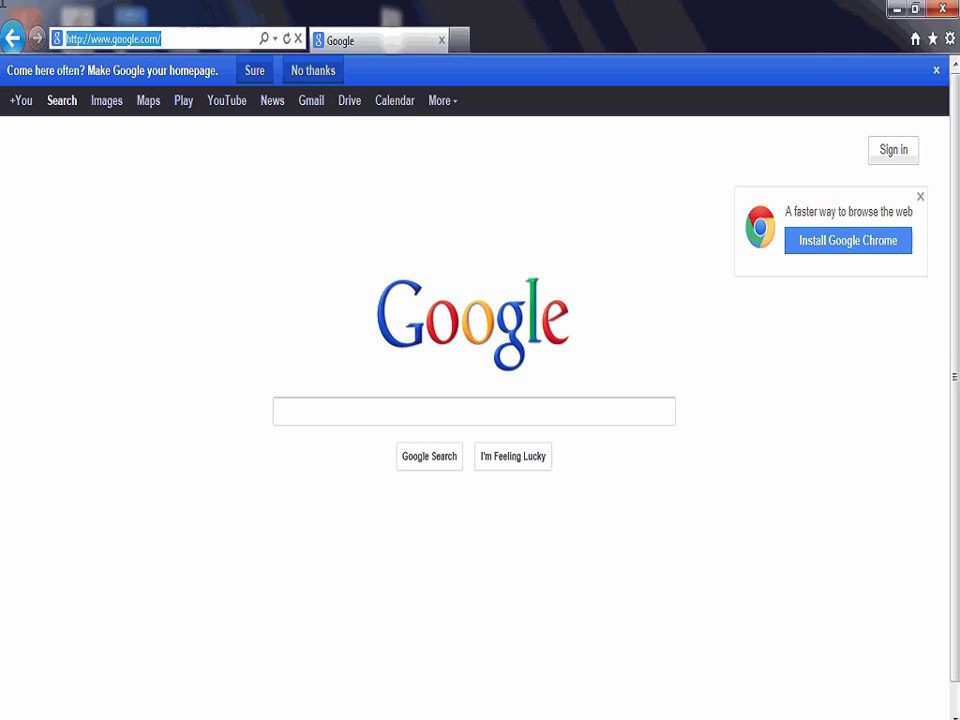
type("ht")
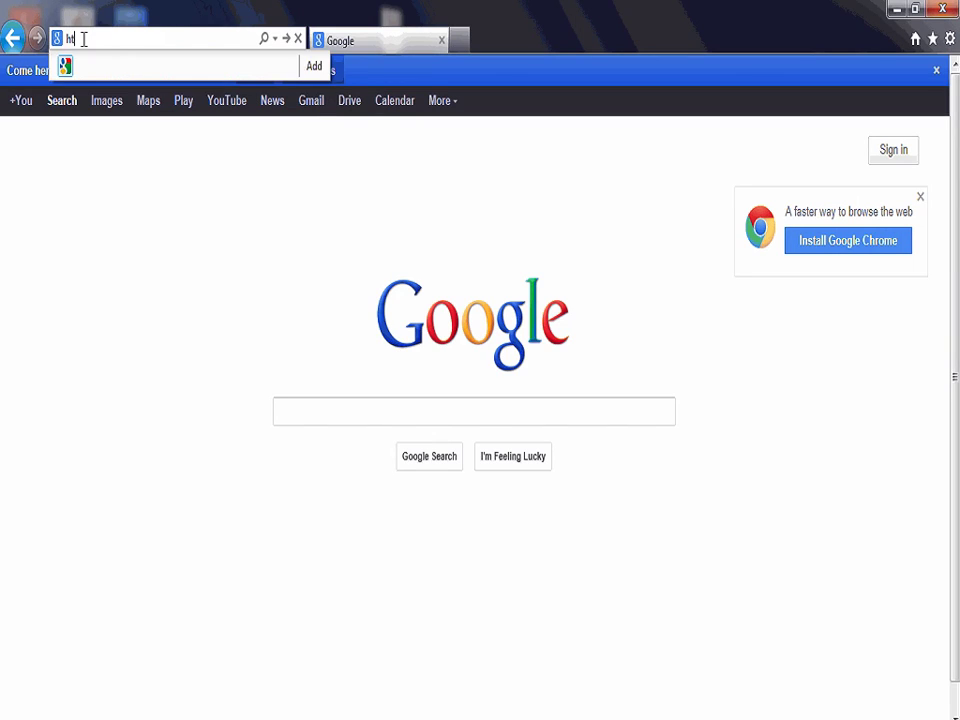
type("tp://LNF")
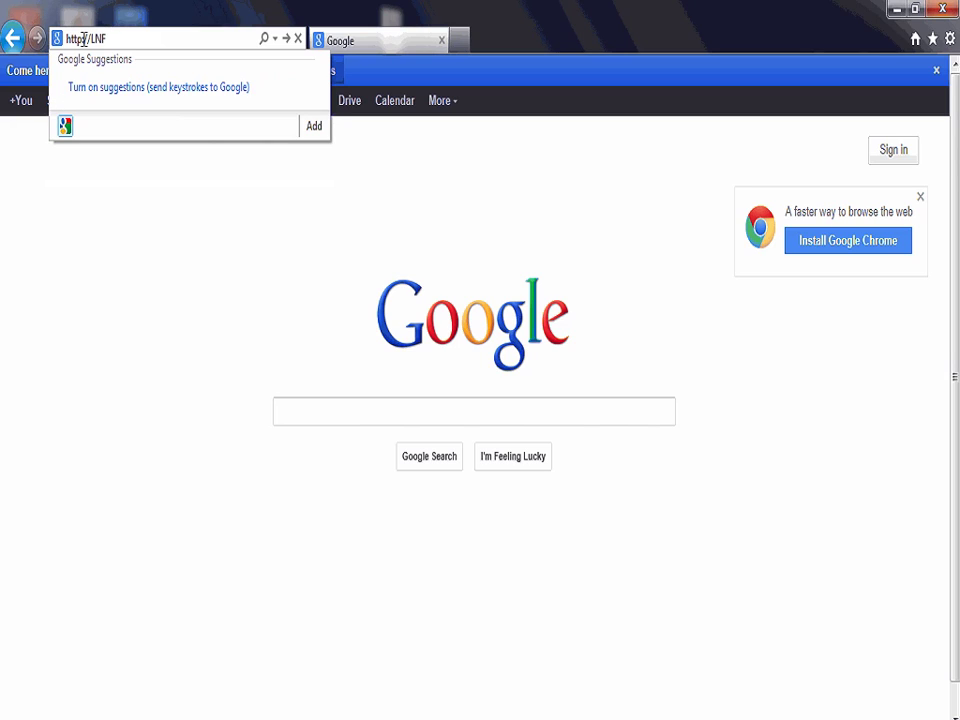
type(".oxygencloud.com")
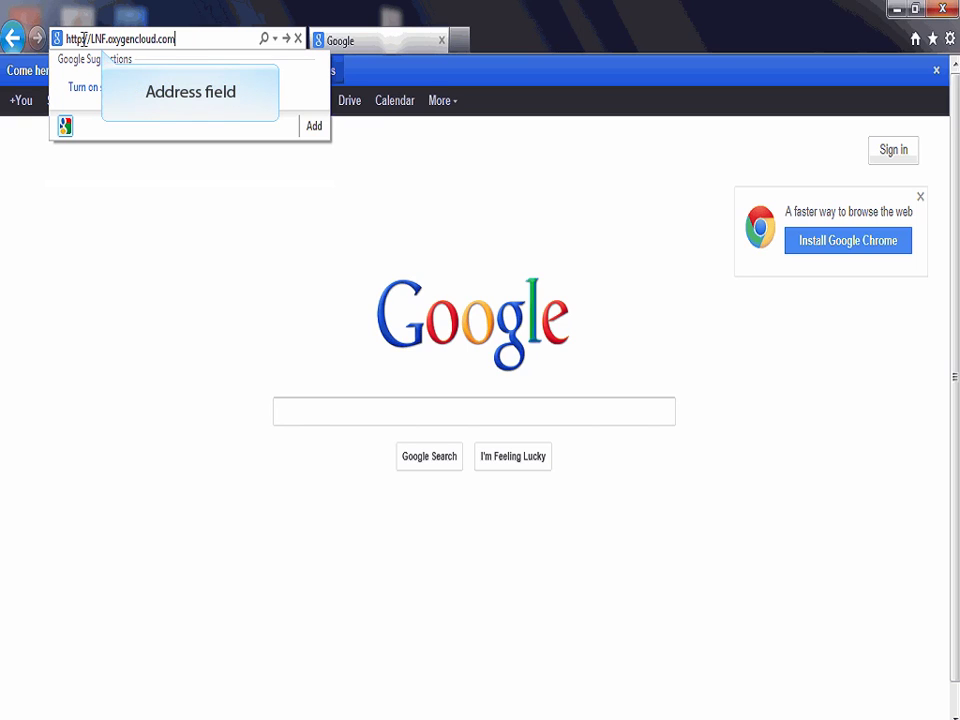
key("Return")
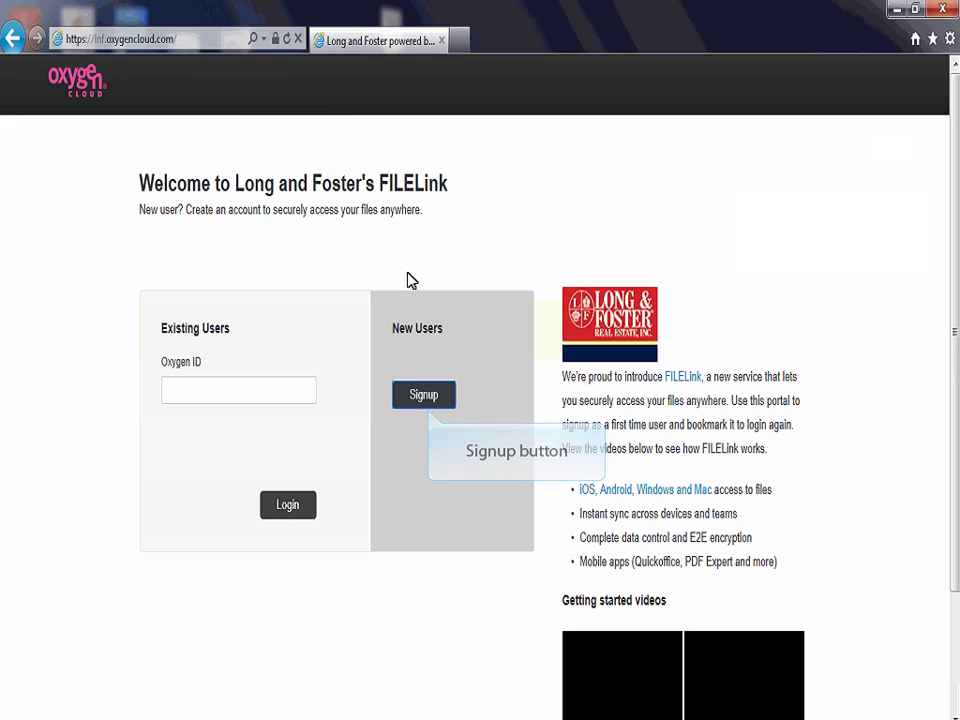
Choose Signup under New Users and enter the user's e-mail name before the lnf.com domain.
left_click(422, 400)
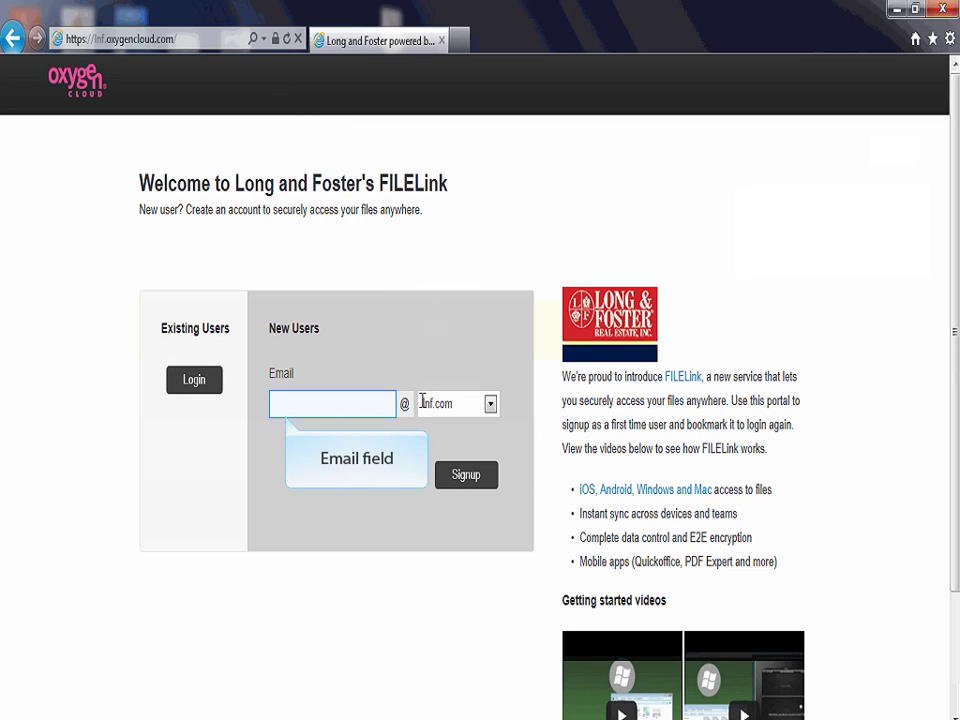
left_click(281, 404)
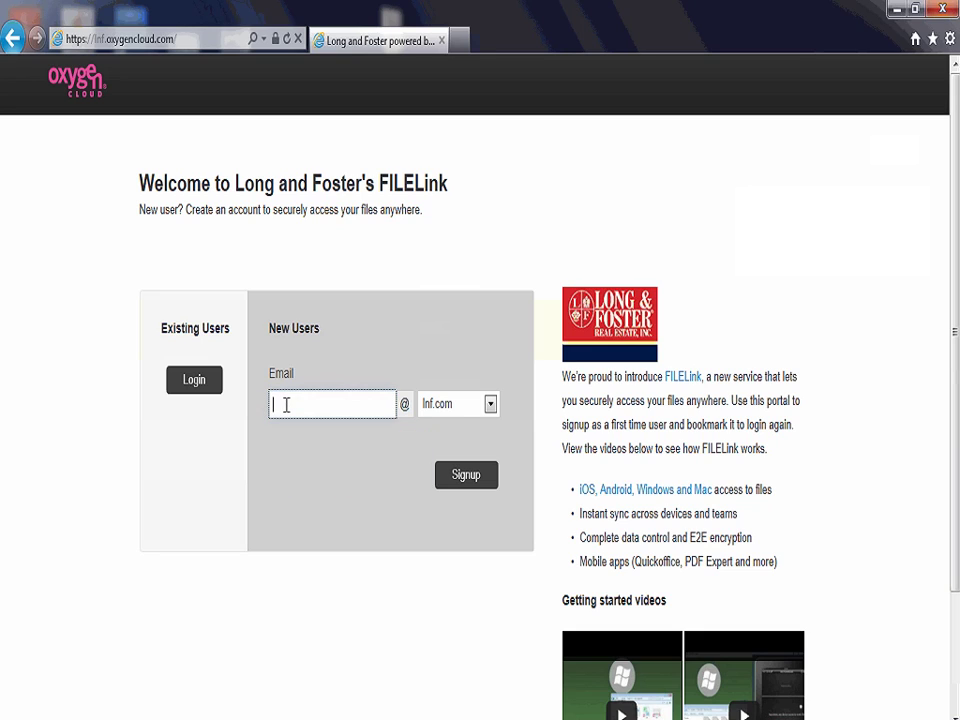
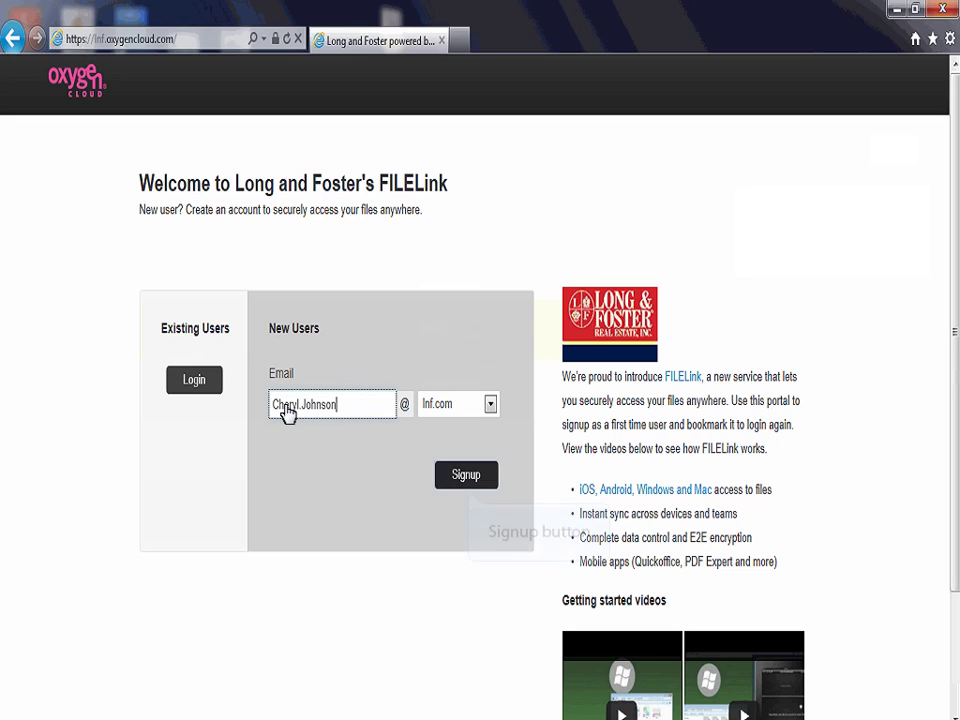
Submit the signup, then log in on User Registration with the username and password.
left_click(489, 474)
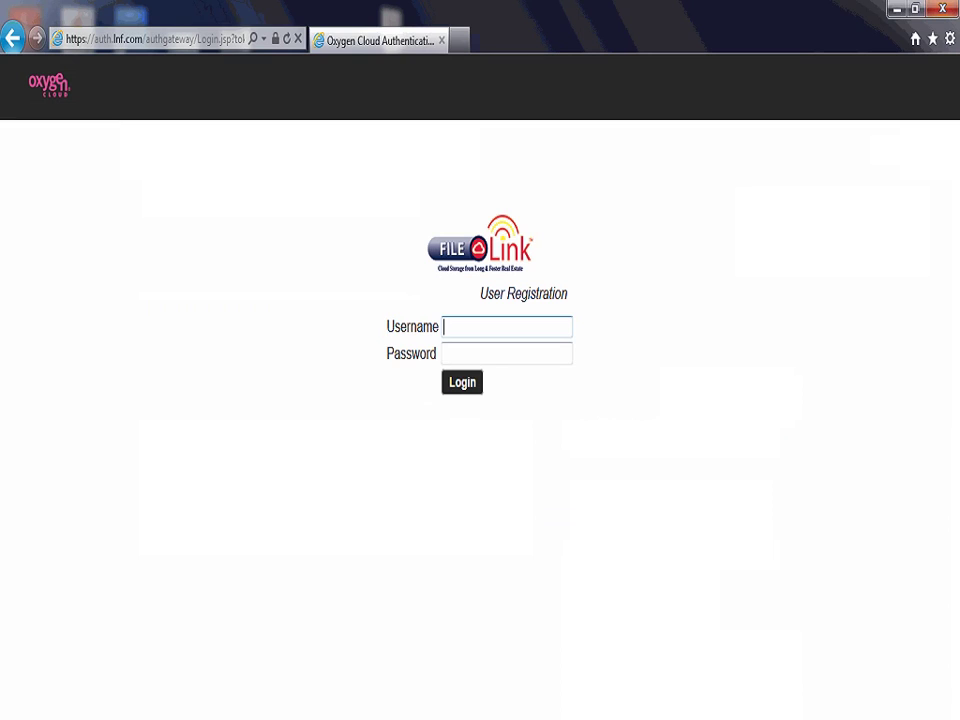
type("12345")
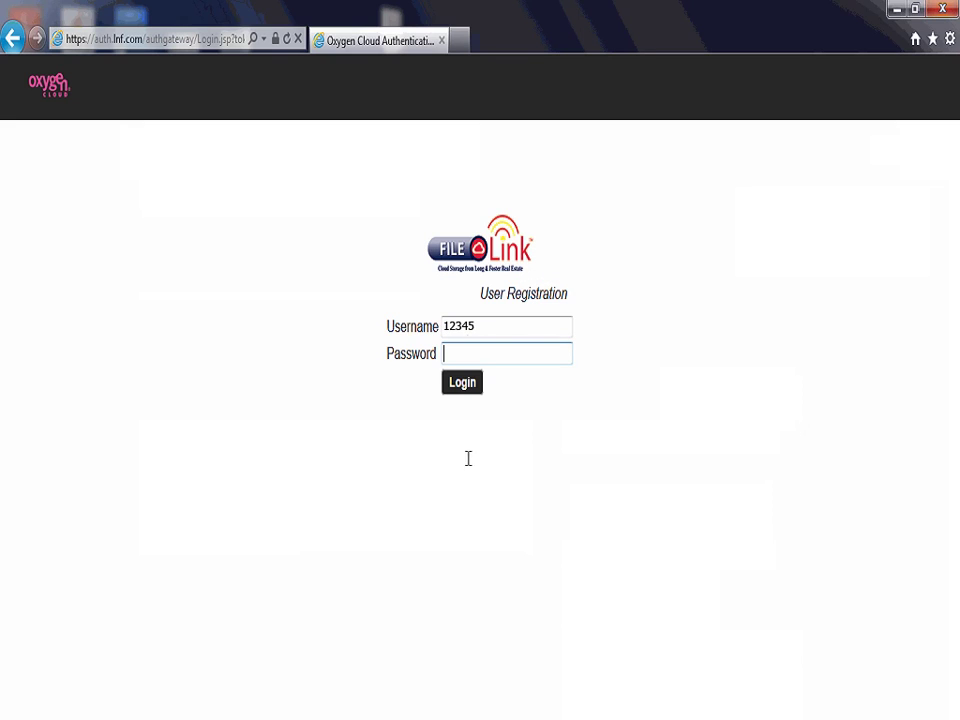
left_click(451, 355)
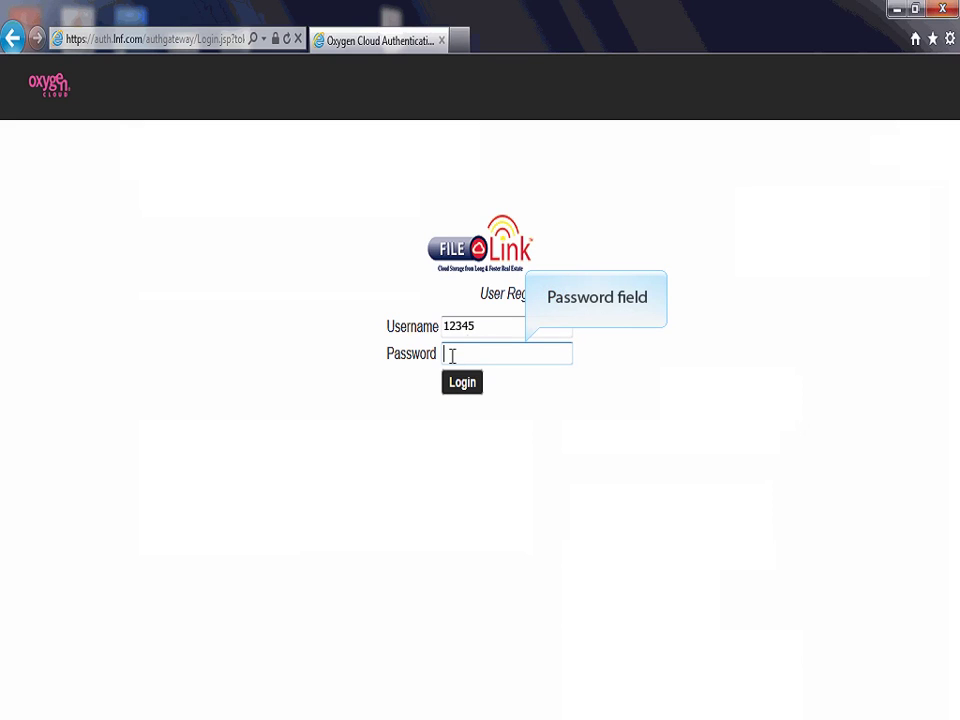
type("*********")
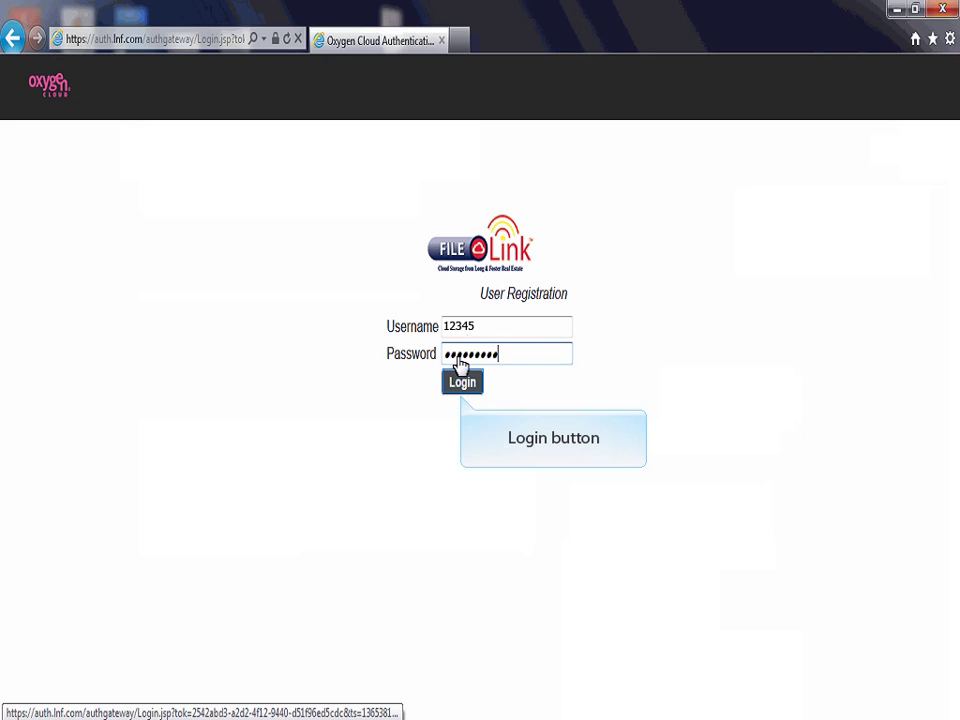
left_click(463, 385)
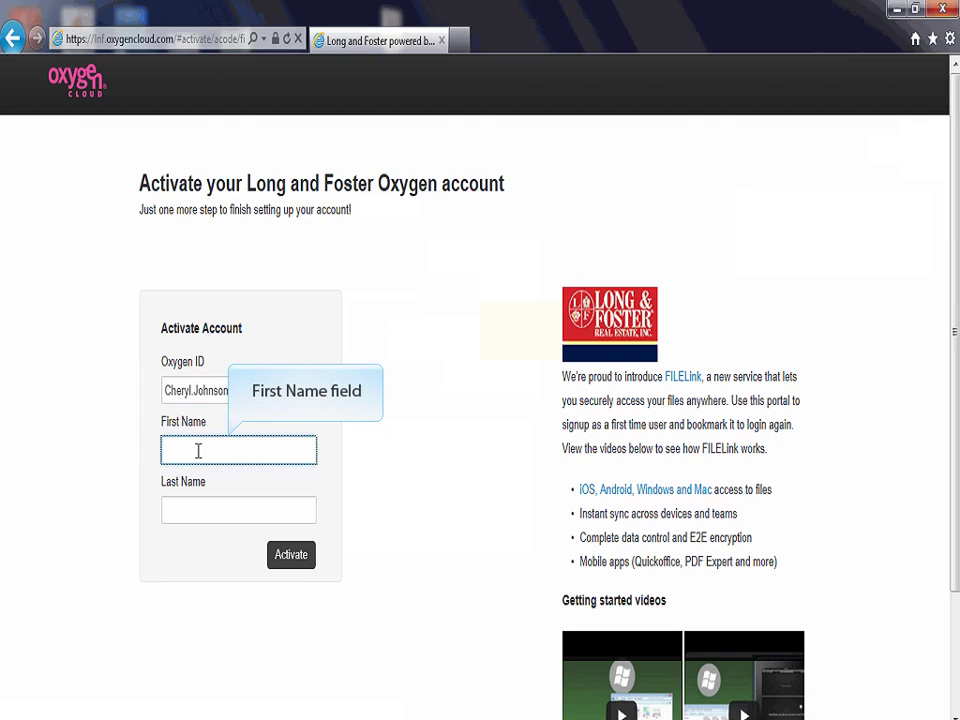
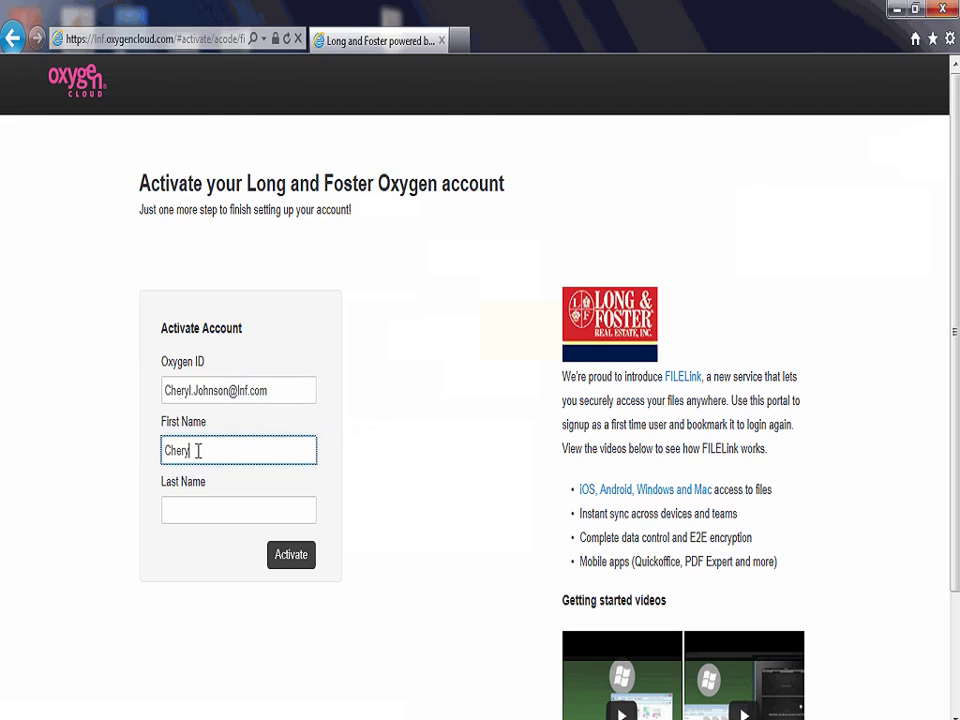
Fill in the user's first and last names and activate the account.
key("Tab")
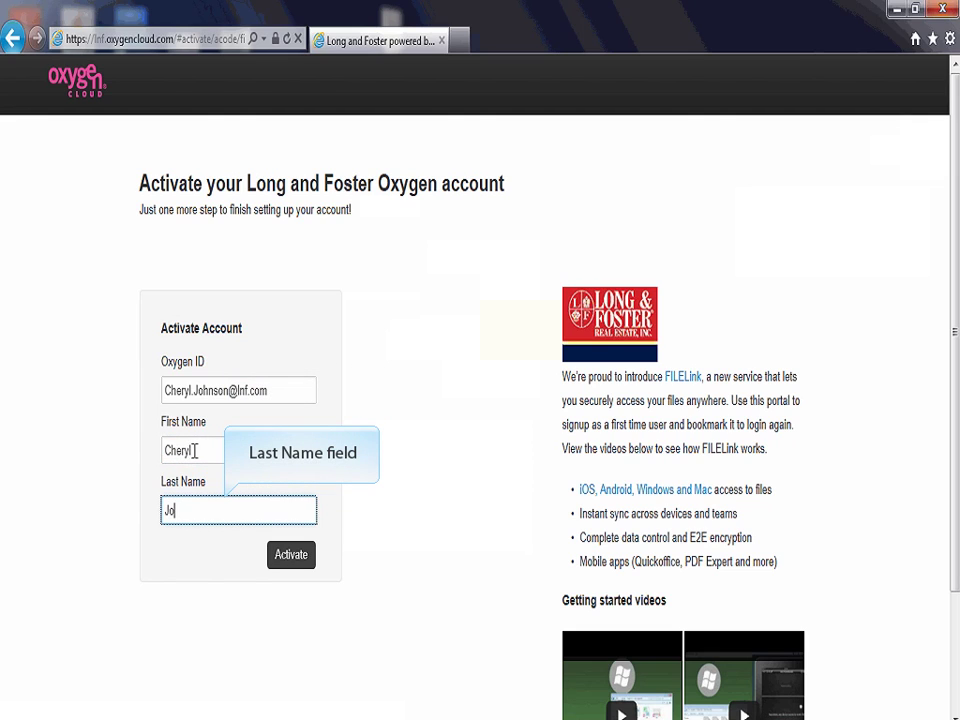
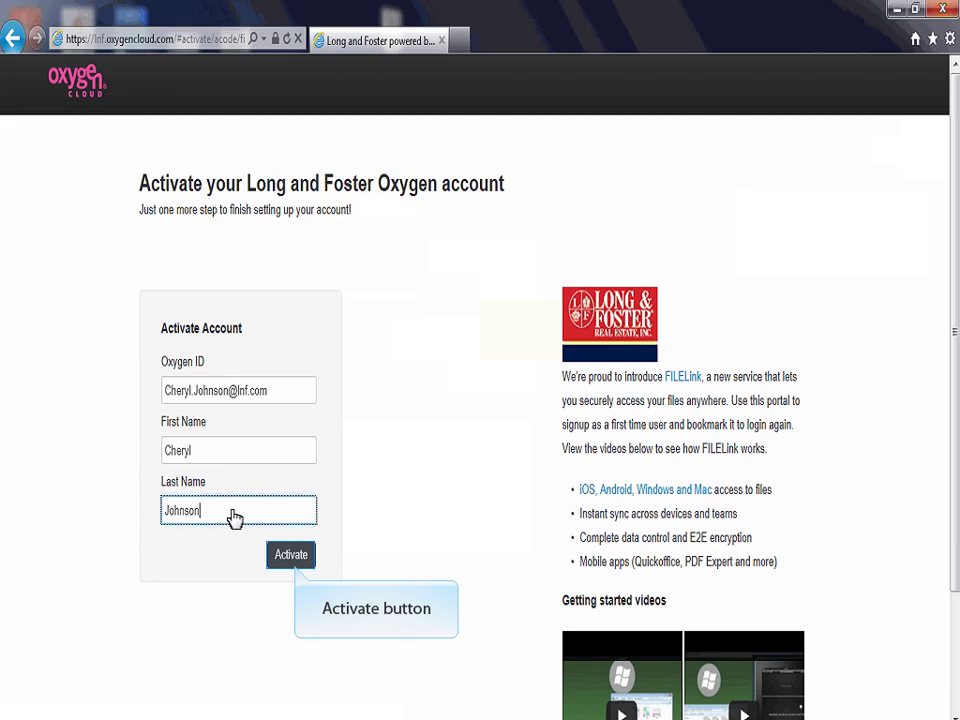
left_click(289, 556)
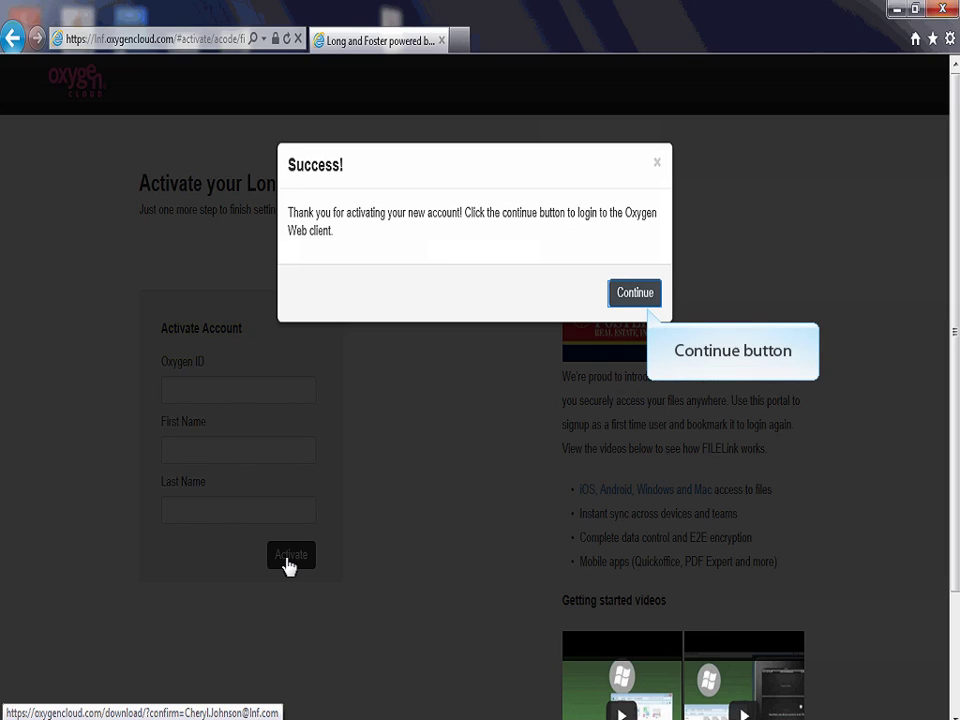
Continue past the Success page, then go to lnf.oxygencloud.com in the address bar.
left_click(633, 300)
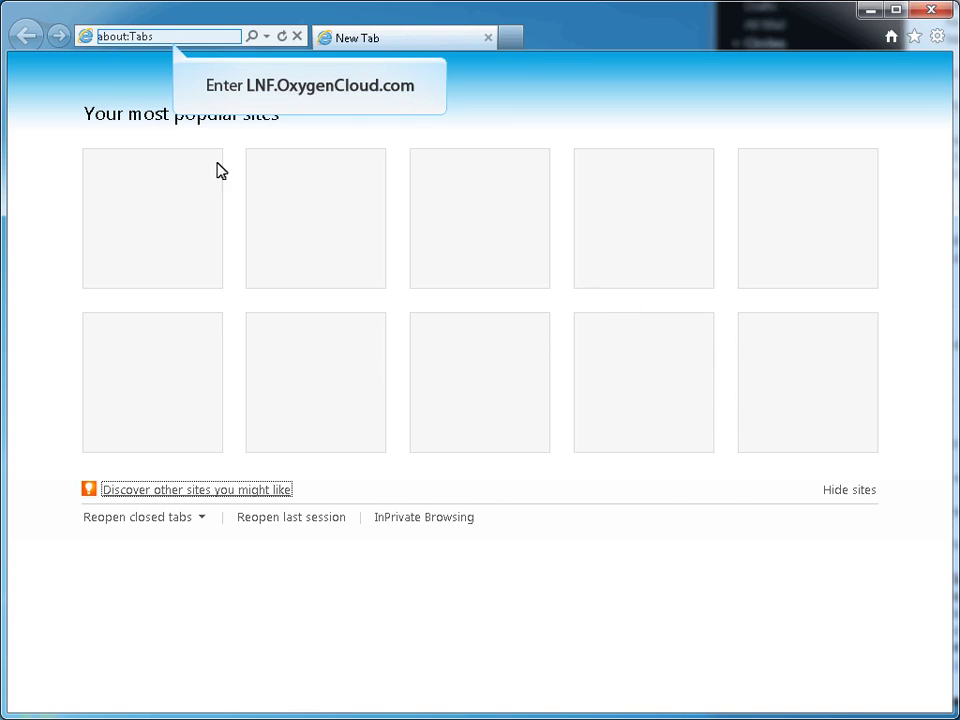
left_click(180, 35)
type("lnf.oxygencloud.")
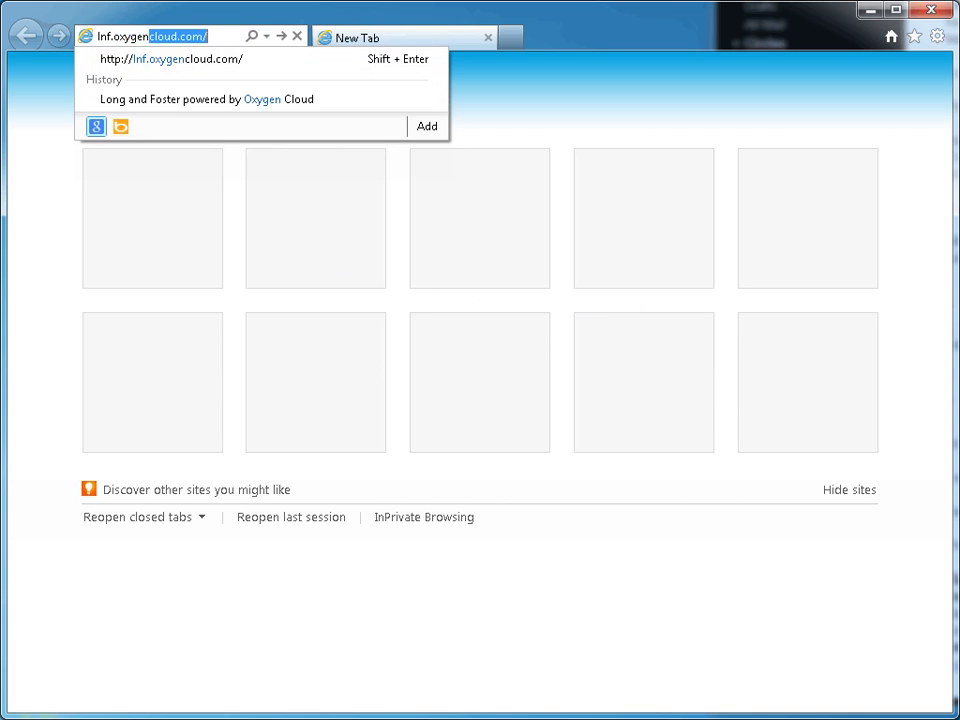
type("com")
key("Return")
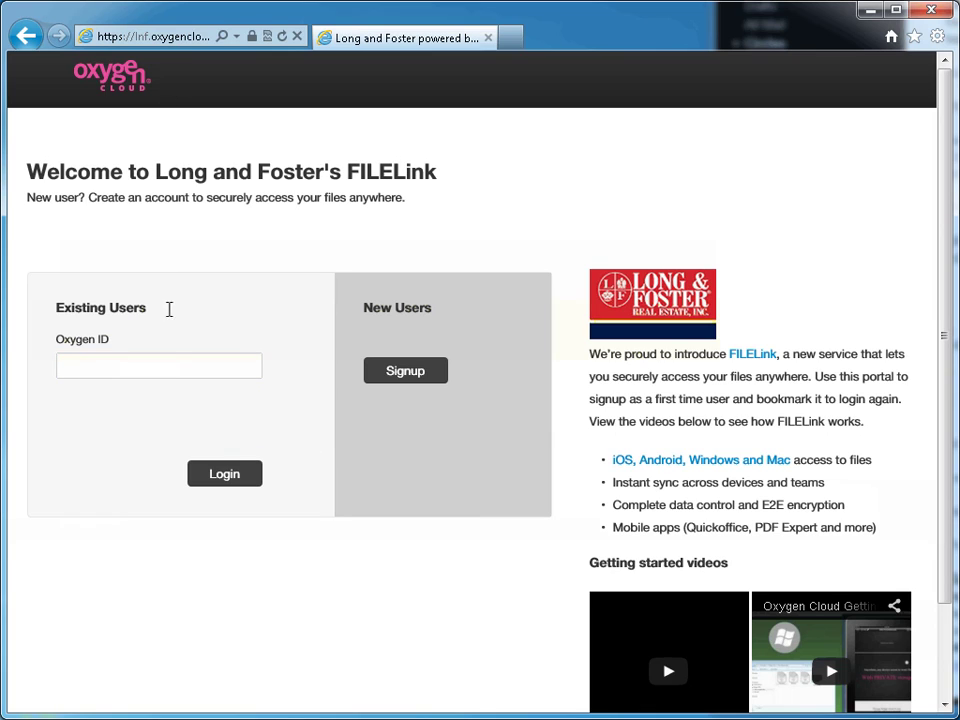
Enter the user's lnf.com e-mail address as the Oxygen ID and log in.
left_click(169, 365)
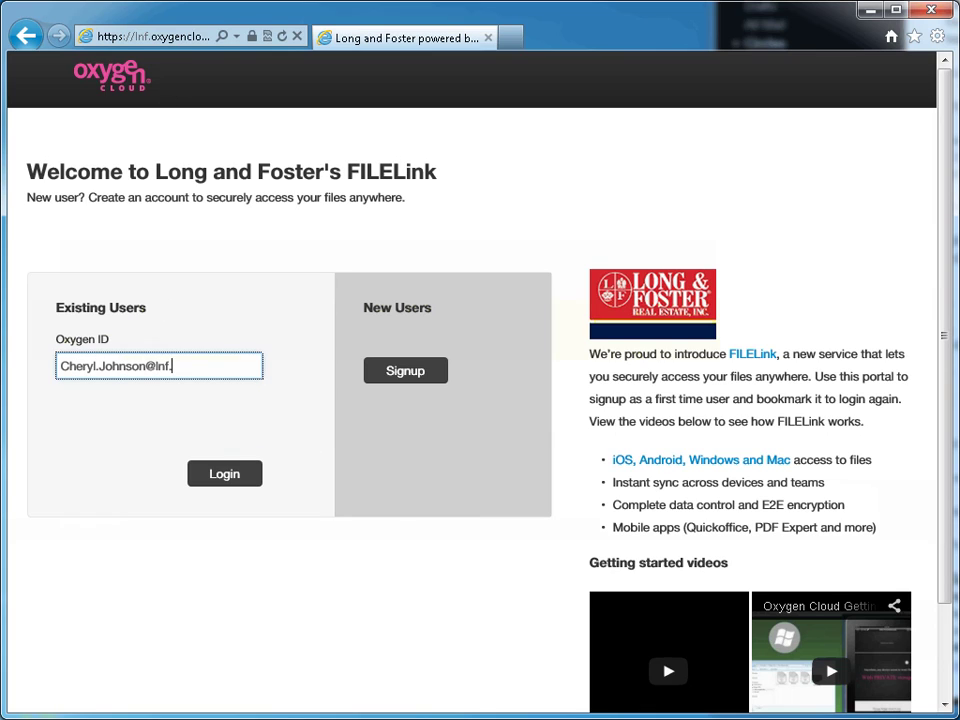
key("Tab")
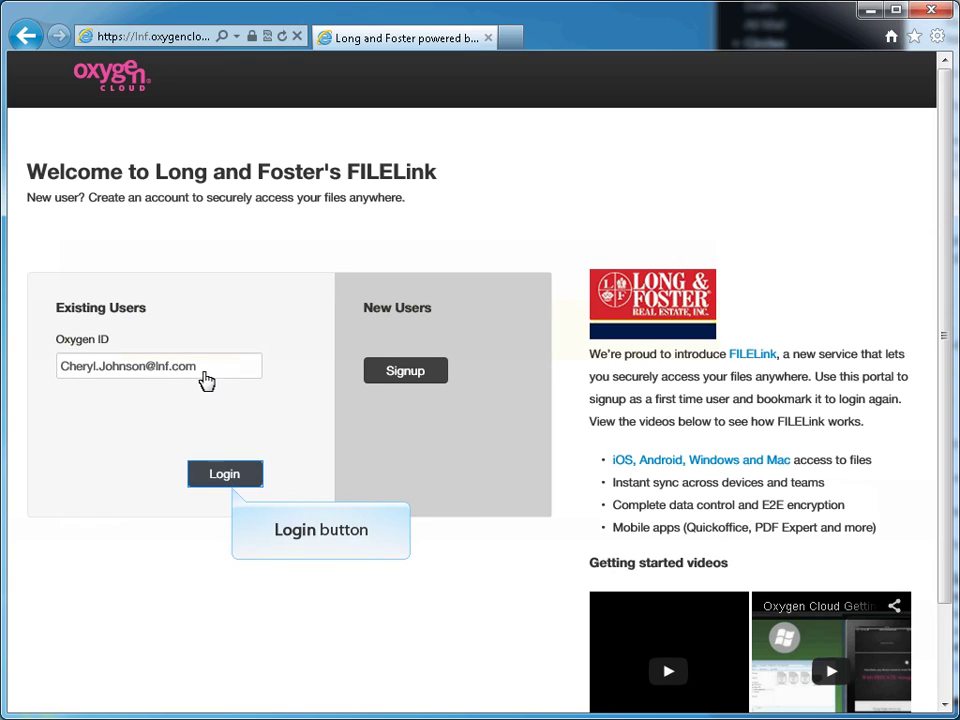
left_click(233, 472)
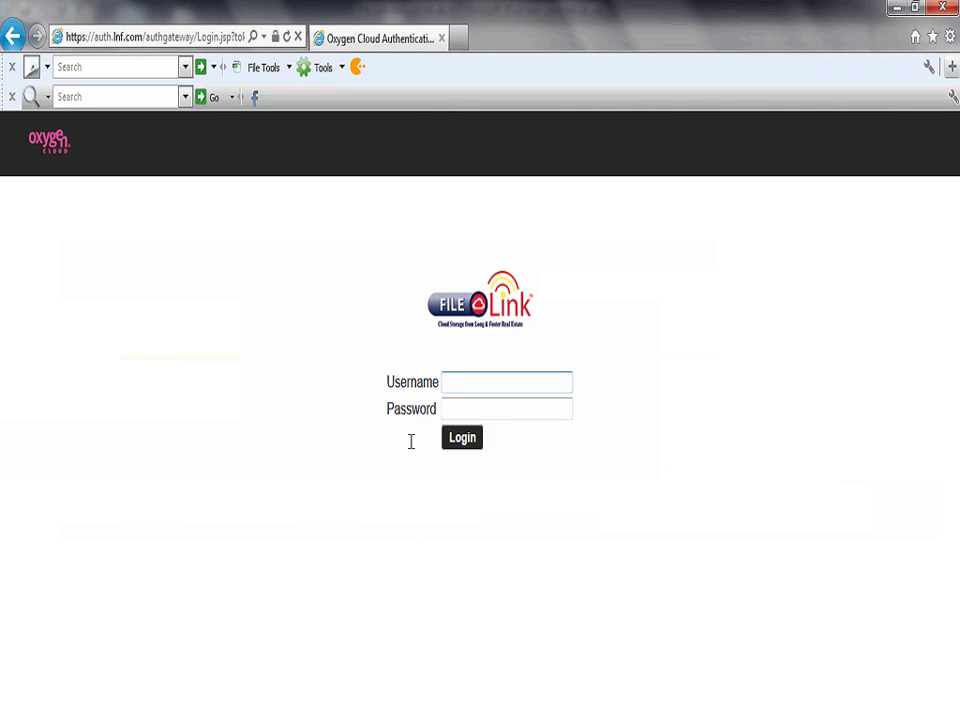
Log in on the FILELink authentication page with the username and password.
type("12345")
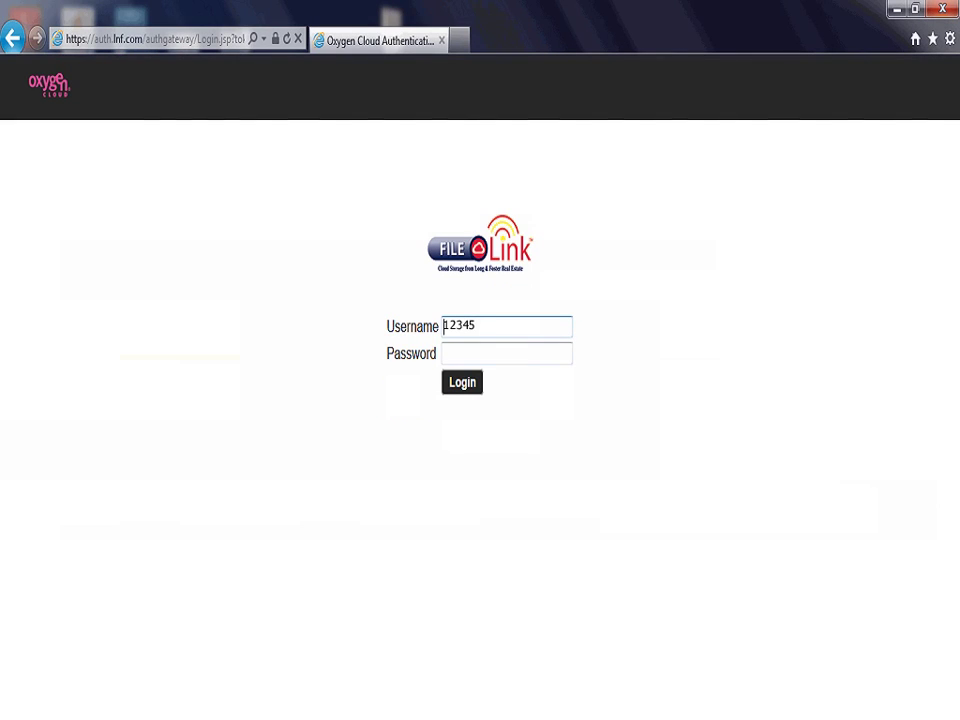
key("Tab")
type("******")
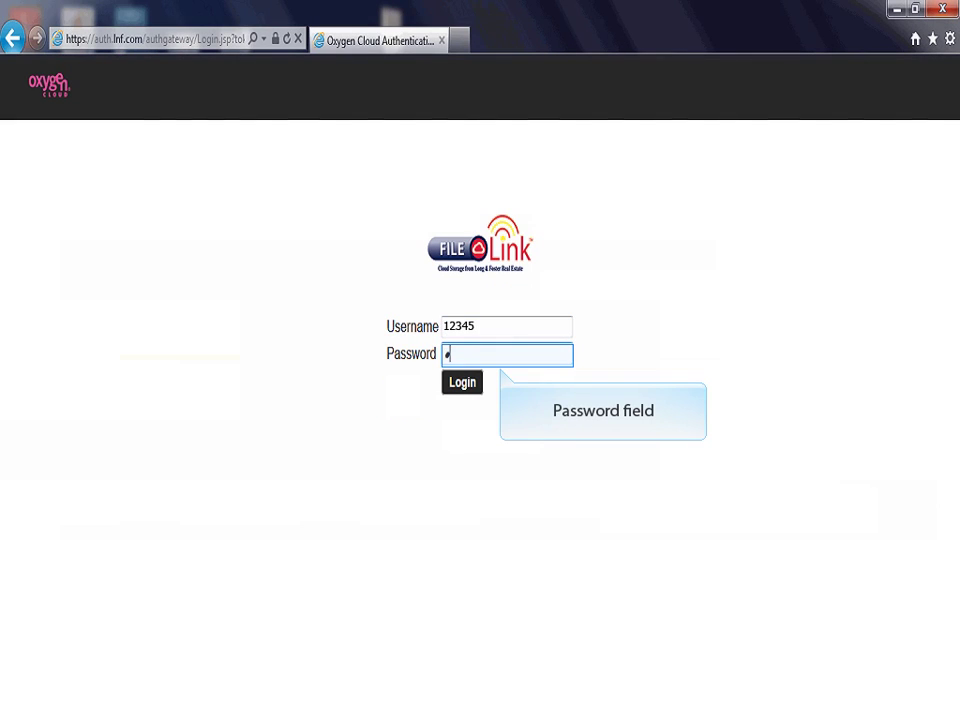
type("***")
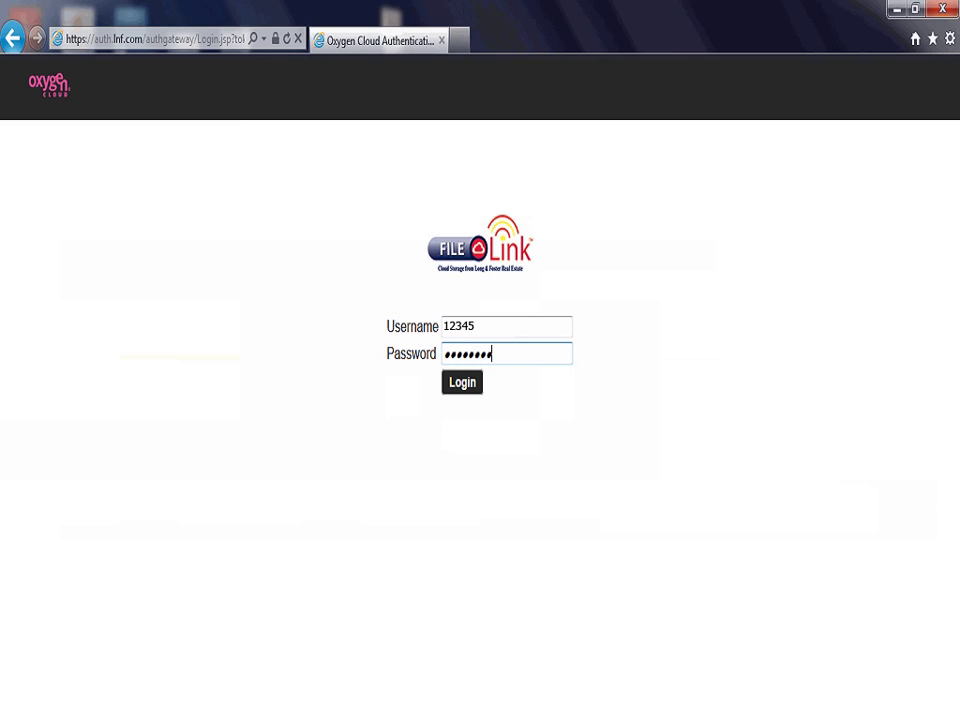
left_click(464, 386)
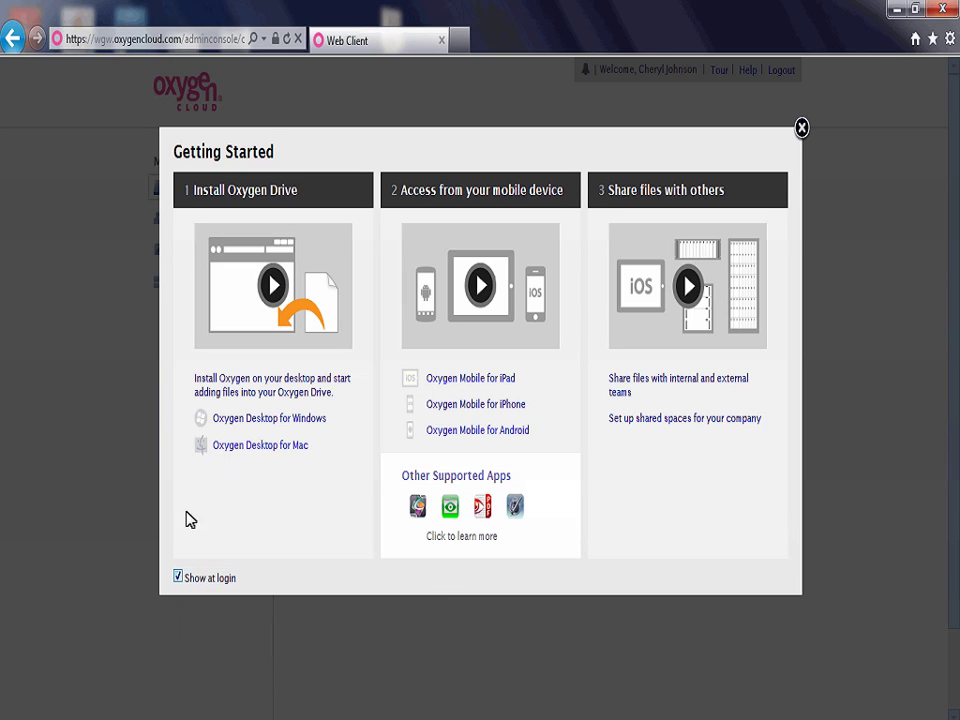
Uncheck 'Show at login' and close the Getting Started window.
left_click(179, 577)
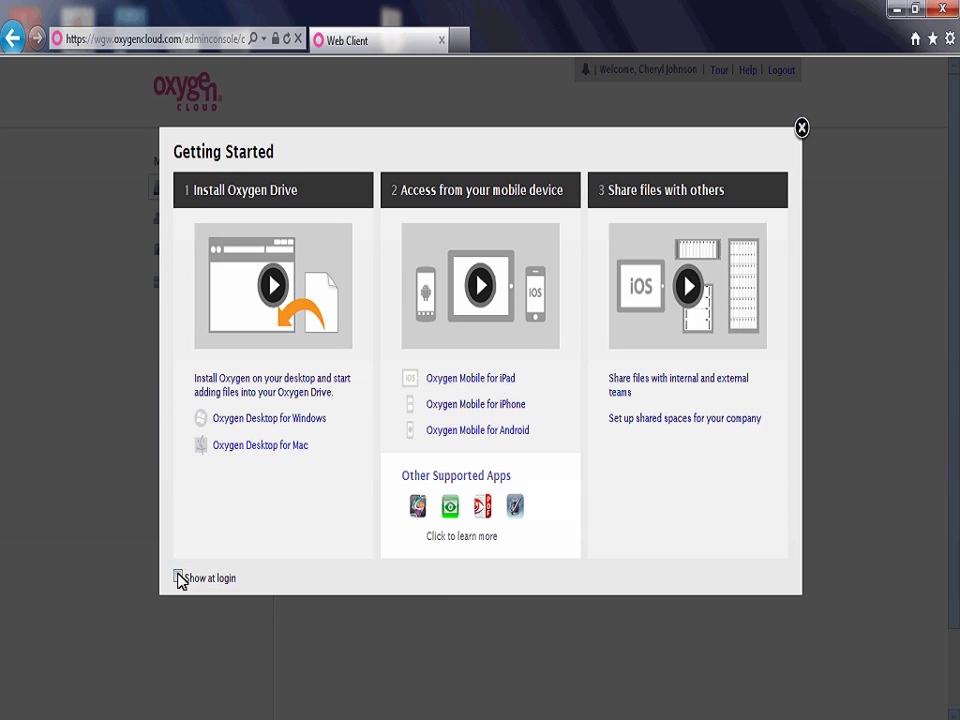
left_click(801, 127)
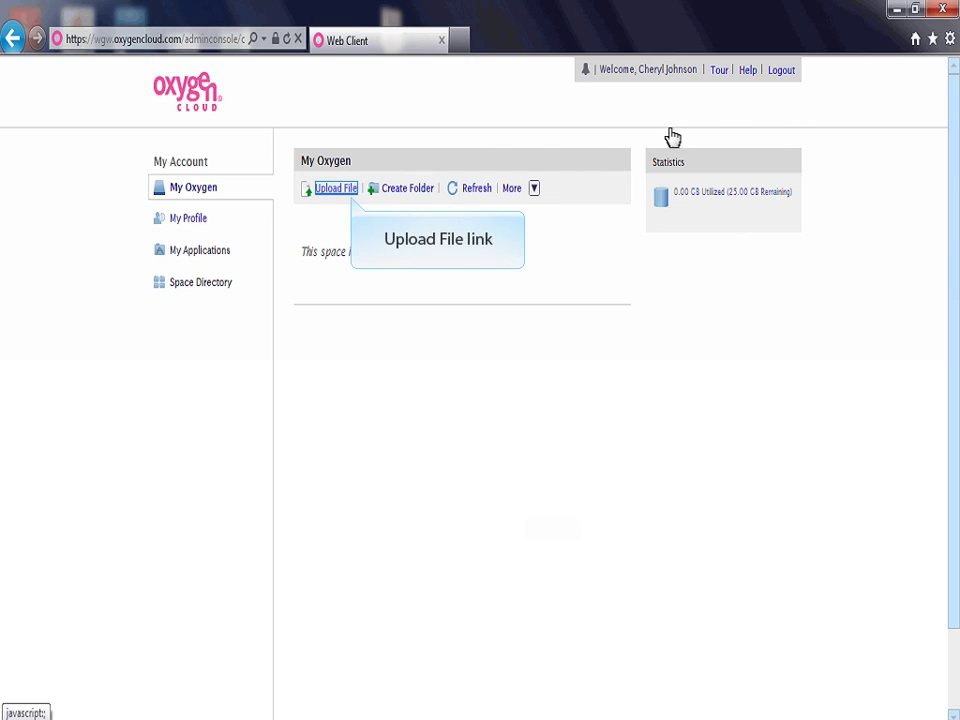
Upload File Link Instructions.docx to My Oxygen and acknowledge the success message.
left_click(329, 190)
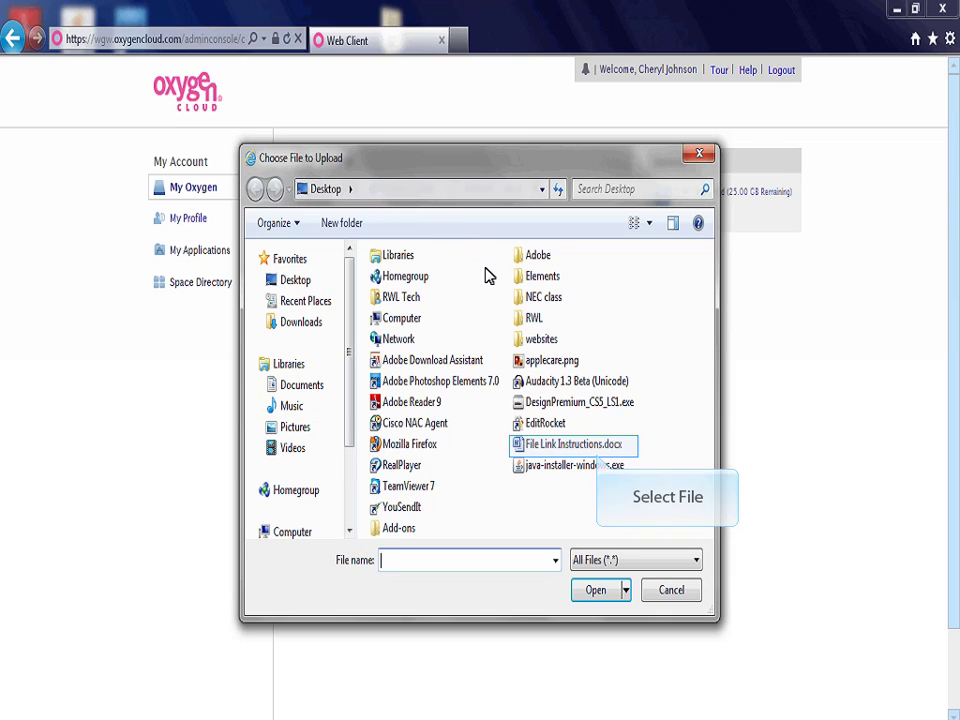
left_click(519, 444)
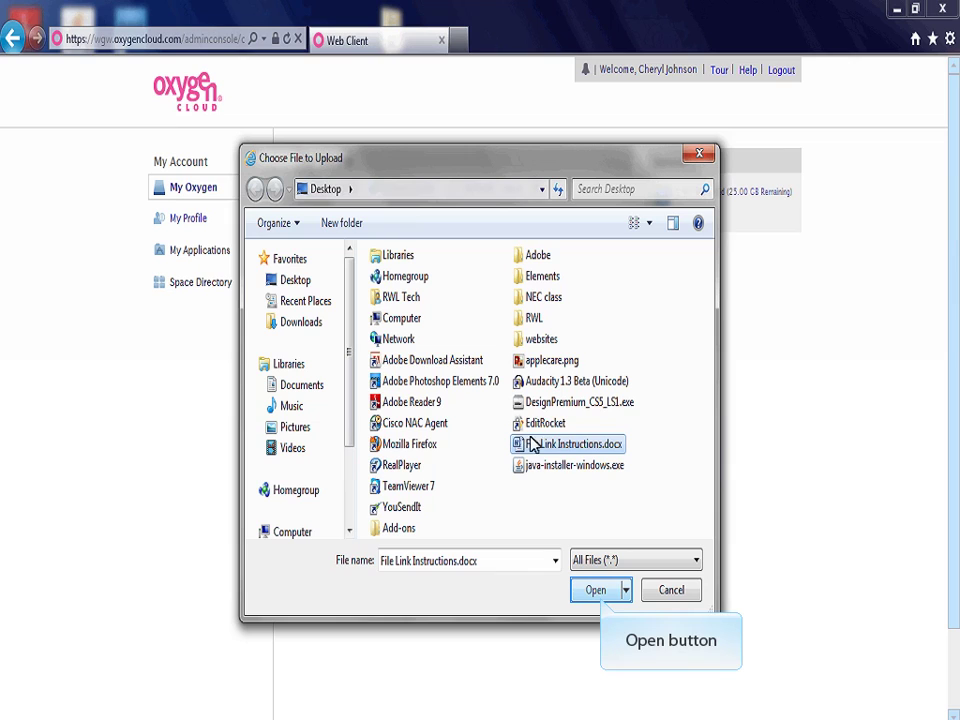
left_click(595, 591)
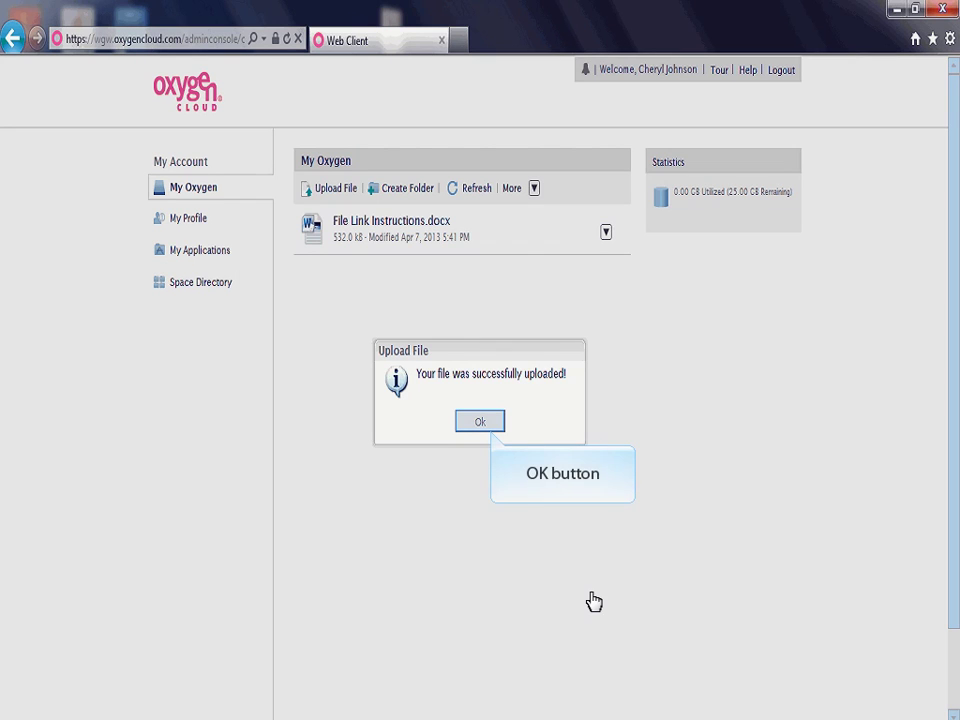
left_click(479, 424)
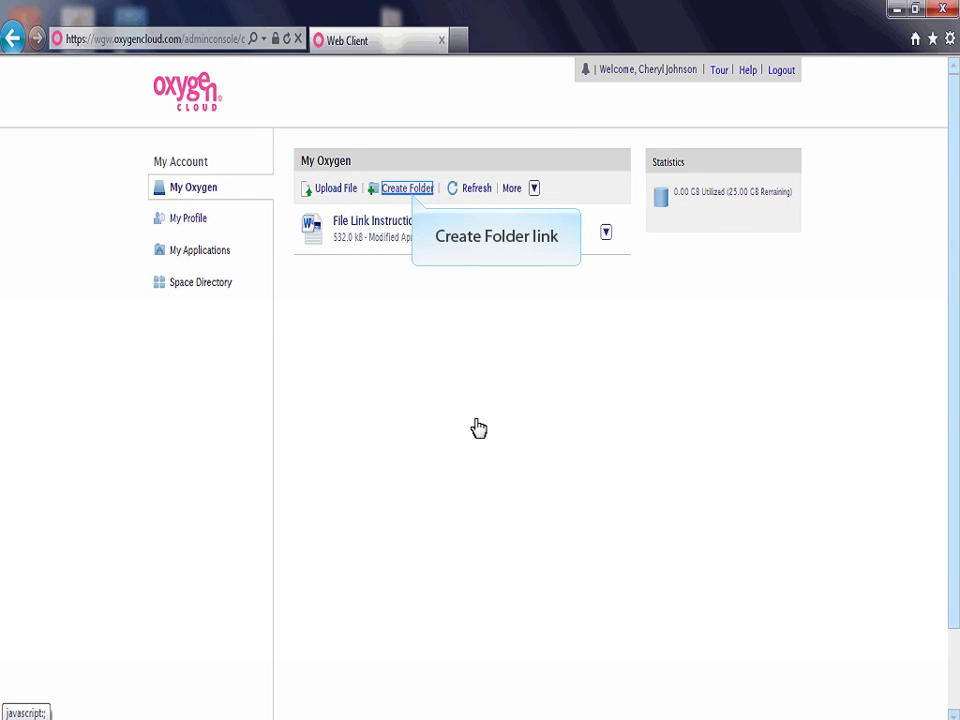
Create a folder named 'Photos' in My Oxygen.
left_click(415, 195)
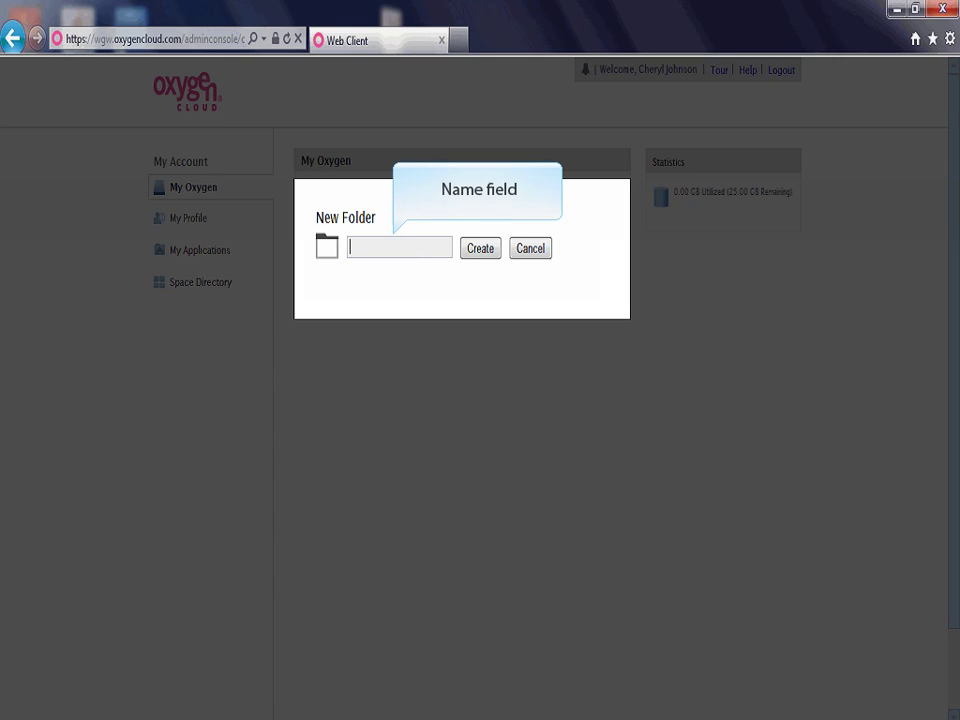
type("Photos")
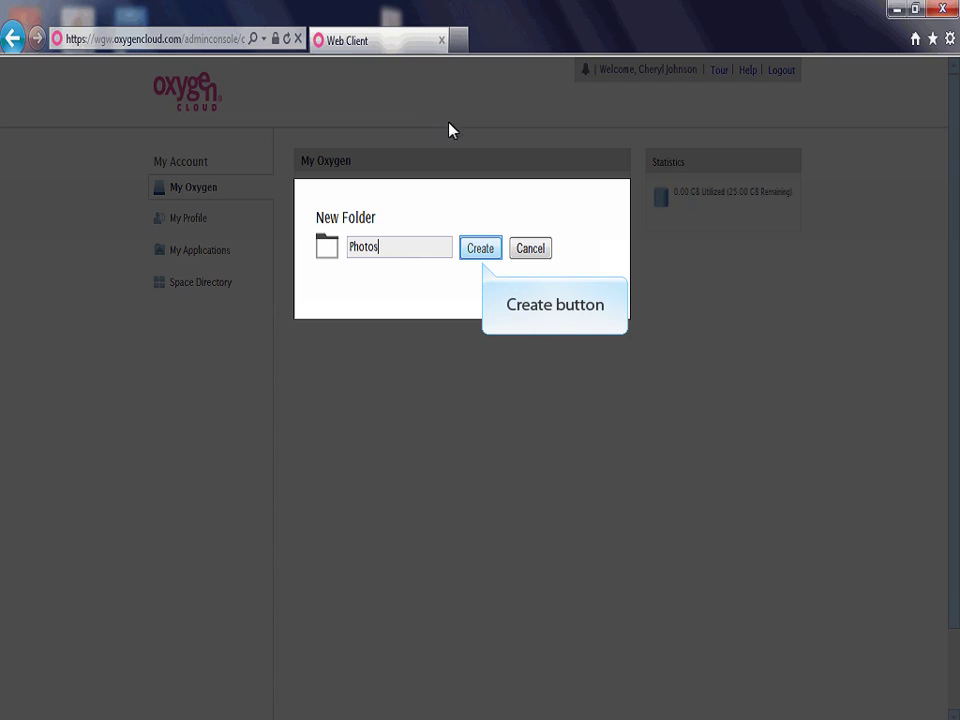
left_click(480, 249)
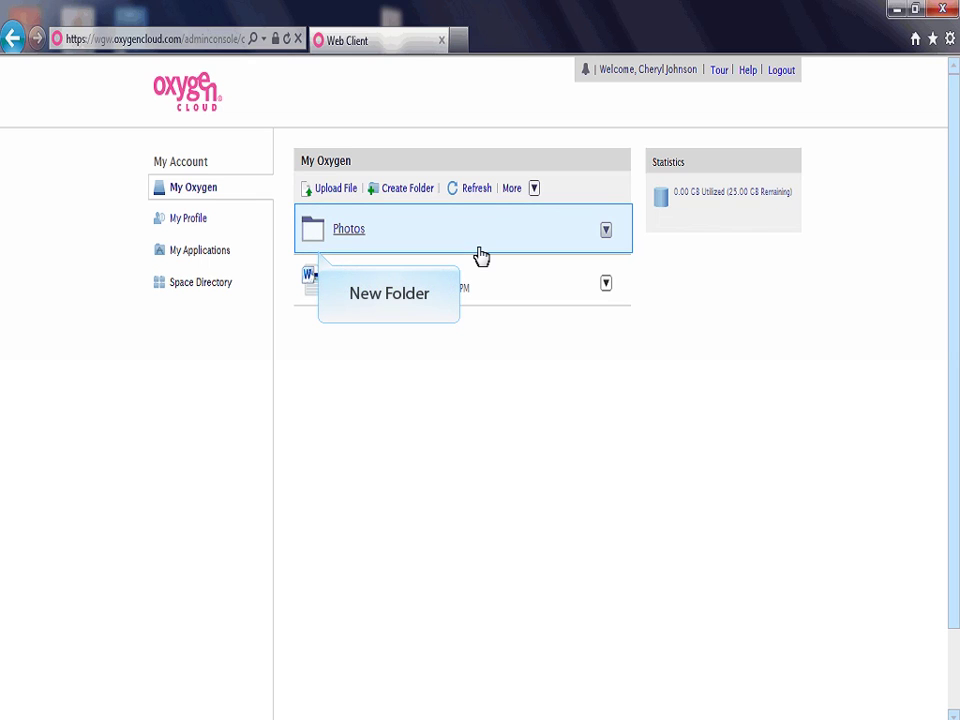